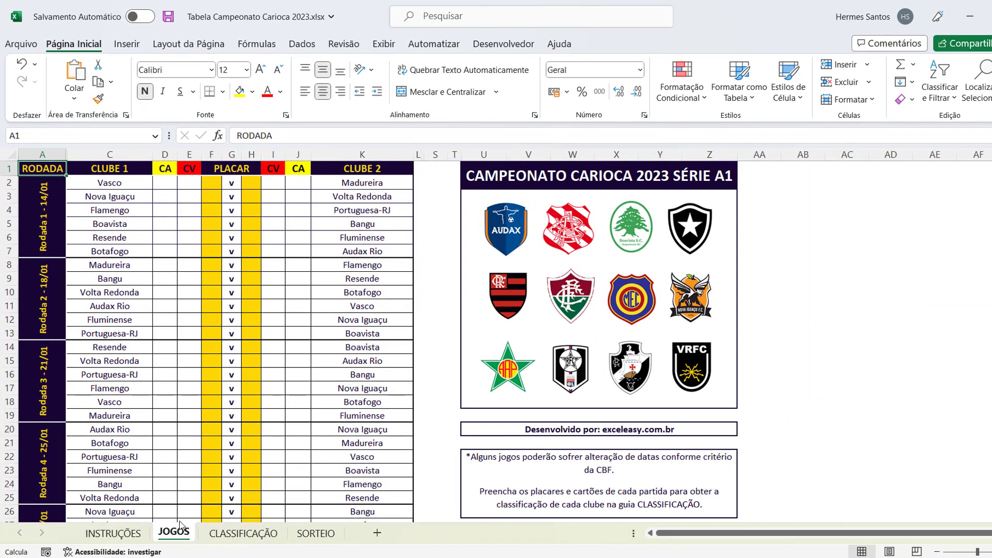
Move through the home and away score cells of the first two matches, starting with Vasco's.
{"action": "scroll", "coordinate": [137, 232], "scroll_direction": "down", "scroll_amount": 2}
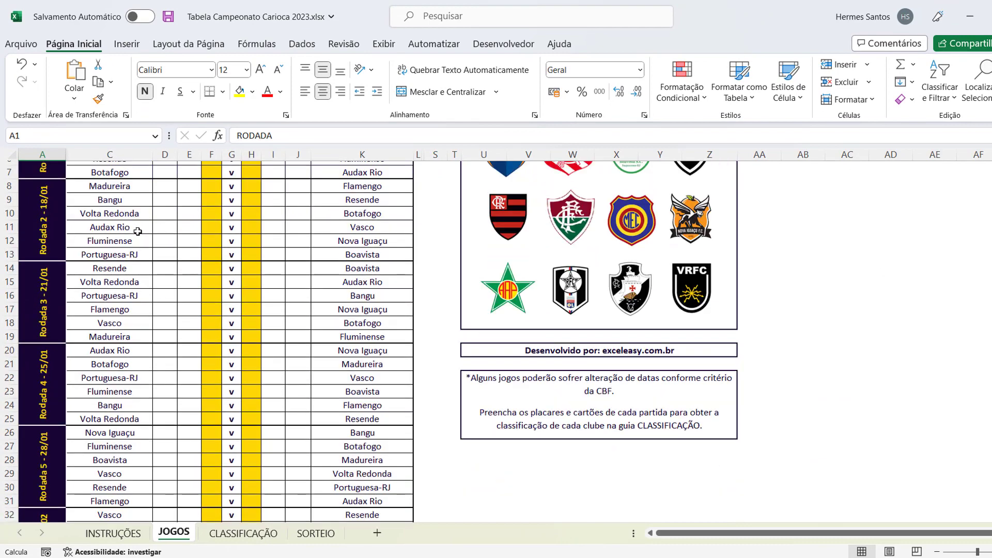
{"action": "scroll", "coordinate": [136, 232], "scroll_direction": "down", "scroll_amount": 6}
{"action": "scroll", "coordinate": [136, 232], "scroll_direction": "down", "scroll_amount": 7}
{"action": "scroll", "coordinate": [136, 230], "scroll_direction": "down", "scroll_amount": 5}
{"action": "scroll", "coordinate": [136, 231], "scroll_direction": "up", "scroll_amount": 5}
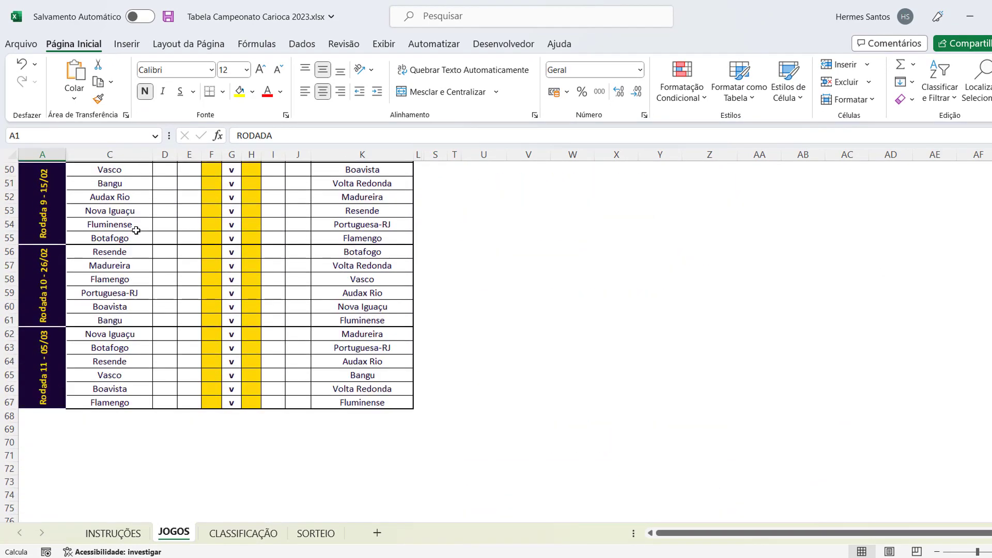
{"action": "scroll", "coordinate": [136, 230], "scroll_direction": "up", "scroll_amount": 5}
{"action": "scroll", "coordinate": [136, 231], "scroll_direction": "up", "scroll_amount": 7}
{"action": "scroll", "coordinate": [135, 236], "scroll_direction": "up", "scroll_amount": 3}
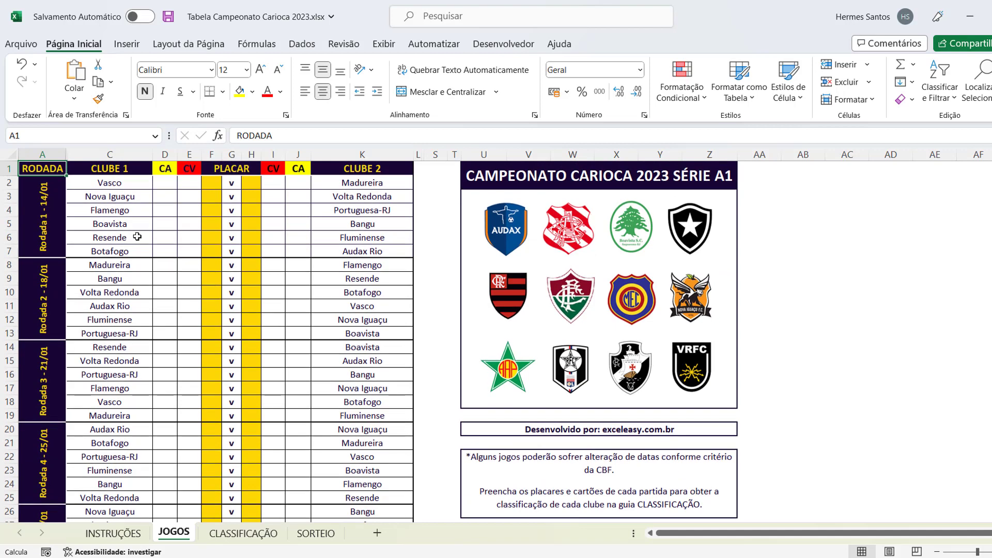
{"action": "left_click", "coordinate": [210, 183]}
{"action": "key", "text": "Tab"}
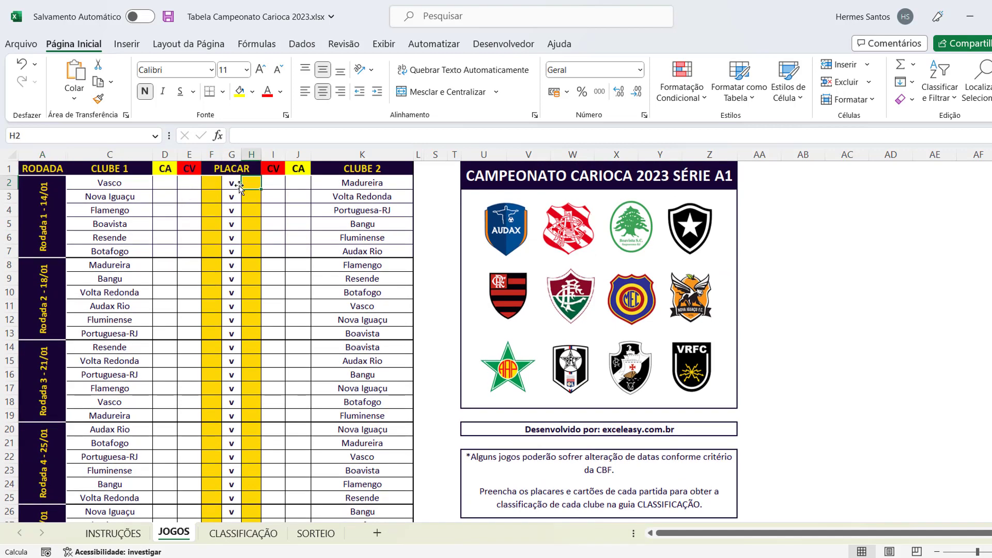
{"action": "key", "text": "Return"}
{"action": "key", "text": "Tab"}
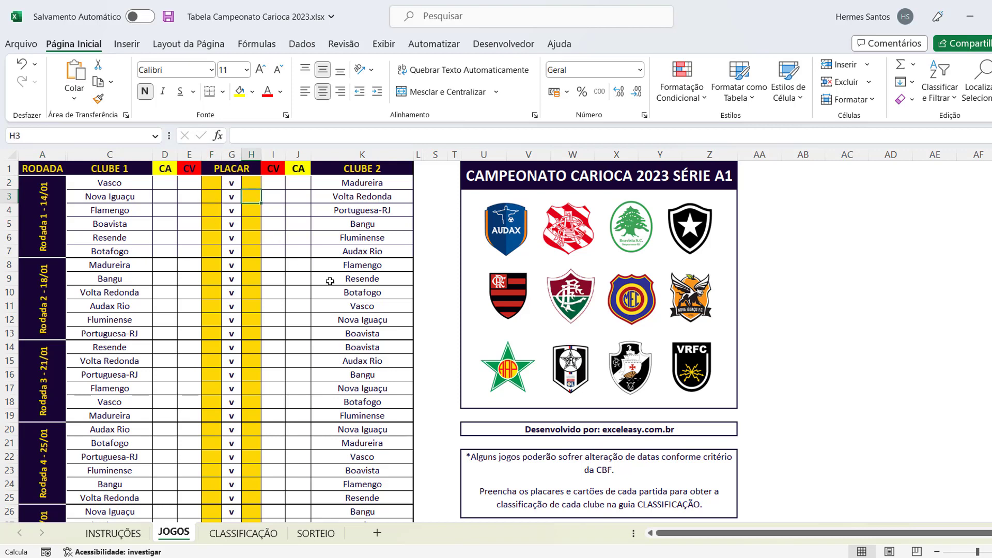
Select the CA and CV card columns for club 1 and club 2, then clear the selection.
{"action": "left_click", "coordinate": [165, 154]}
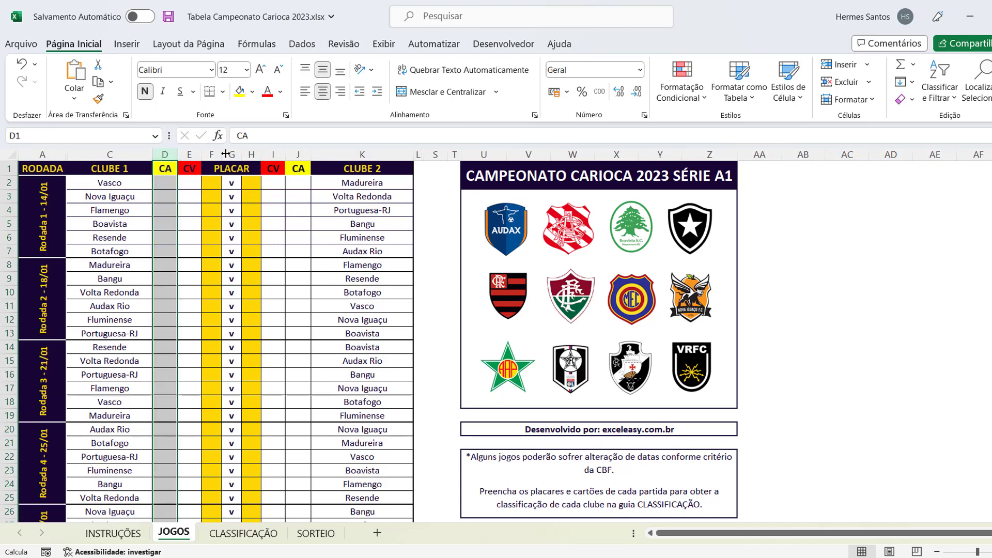
{"action": "left_click", "coordinate": [198, 151]}
{"action": "left_click_drag", "start_coordinate": [267, 154], "coordinate": [298, 154]}
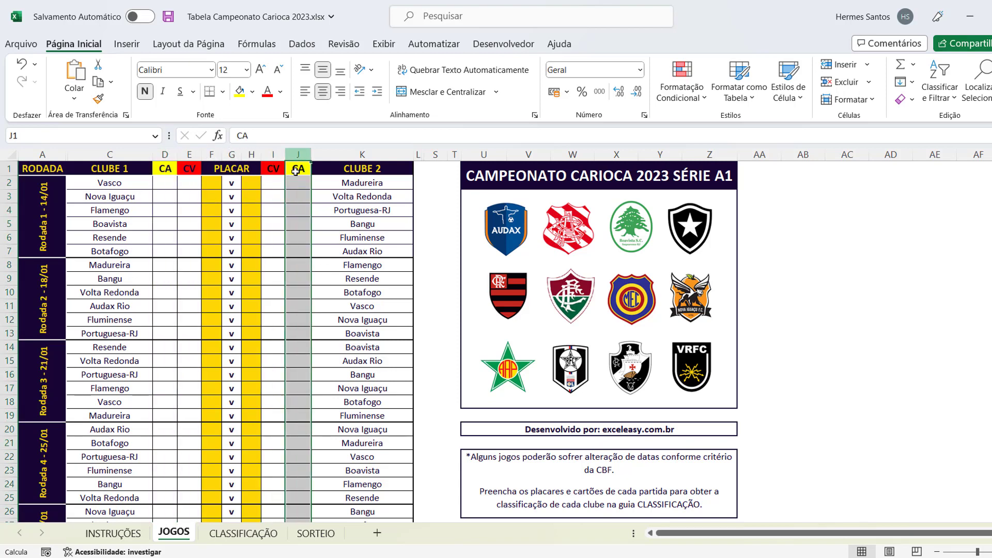
{"action": "left_click", "coordinate": [284, 229]}
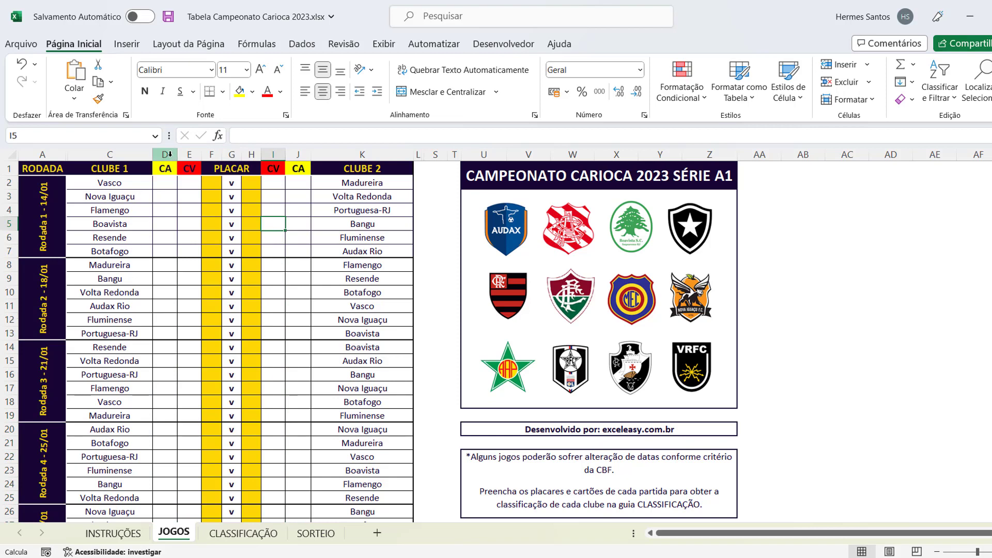
{"action": "left_click_drag", "start_coordinate": [166, 155], "coordinate": [190, 155]}
{"action": "left_click", "coordinate": [273, 154]}
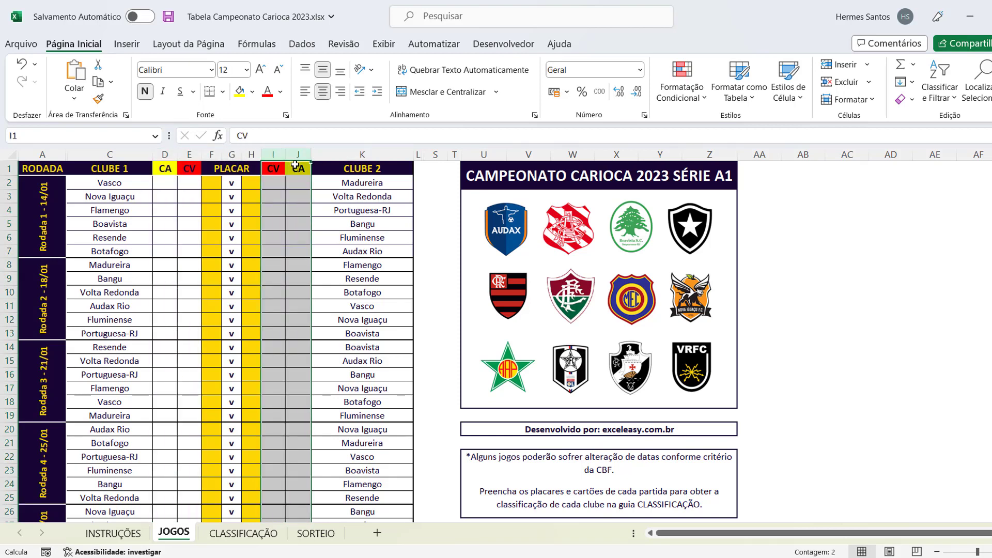
{"action": "left_click", "coordinate": [291, 184]}
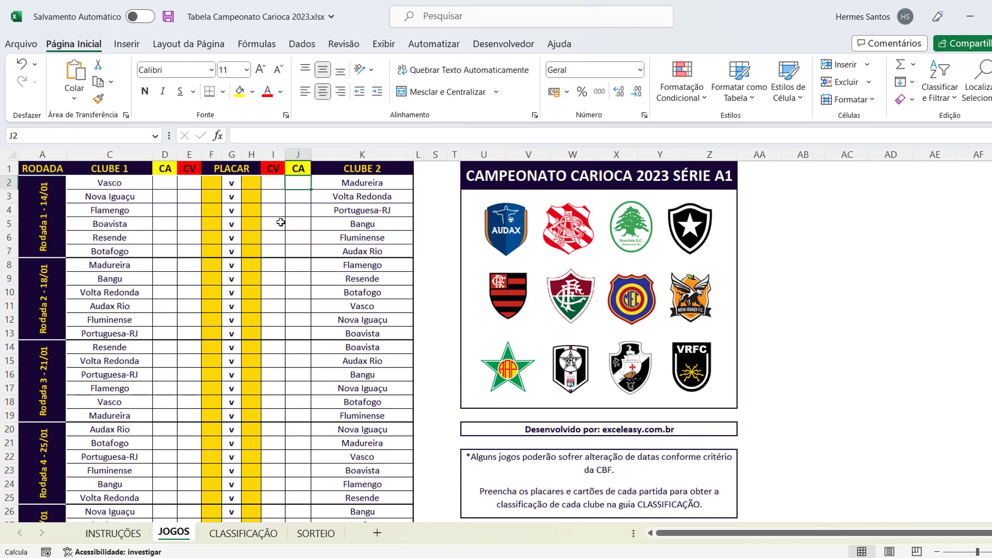
Select PLACAR score columns F and H and go to the first match's home score.
{"action": "left_click", "coordinate": [213, 154]}
{"action": "left_click", "coordinate": [252, 154]}
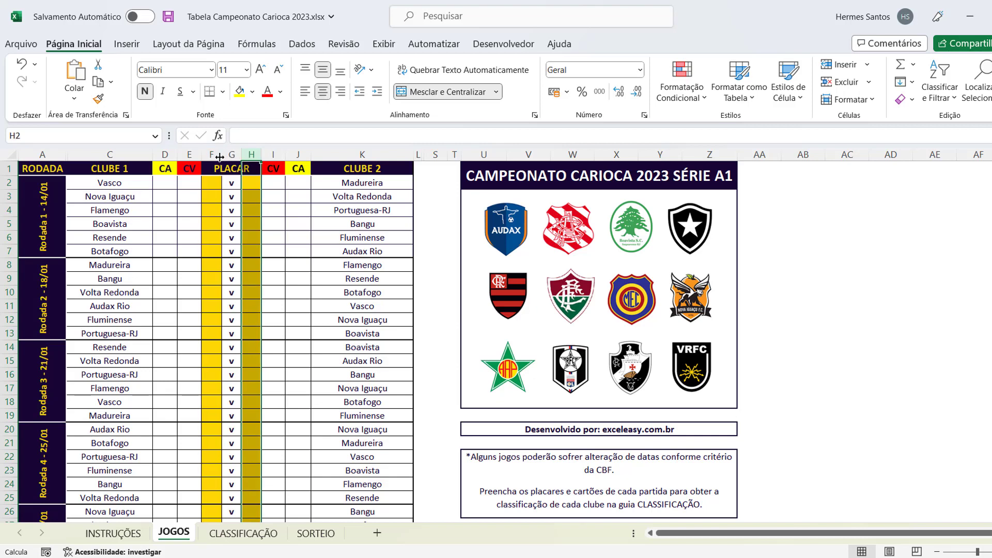
{"action": "left_click", "coordinate": [211, 154]}
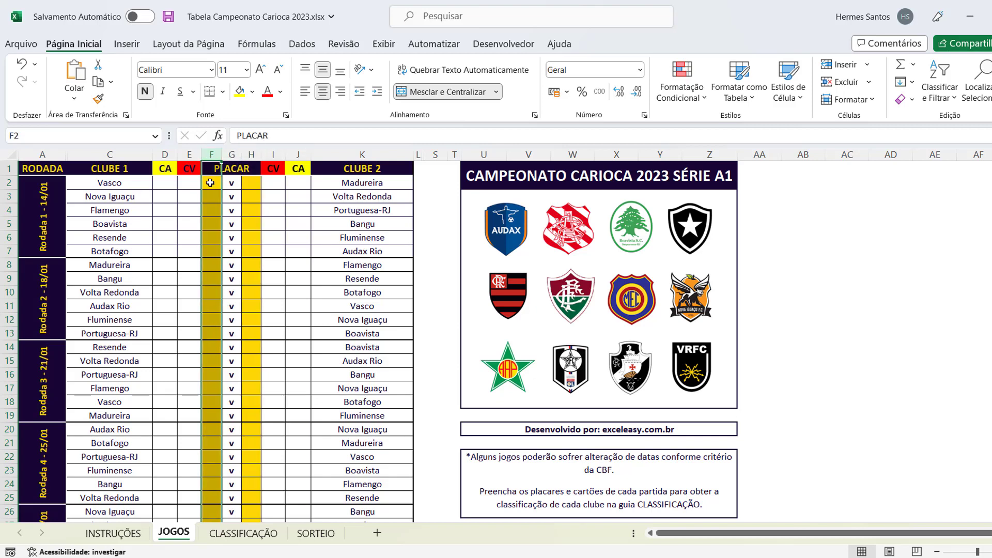
{"action": "left_click", "coordinate": [214, 184]}
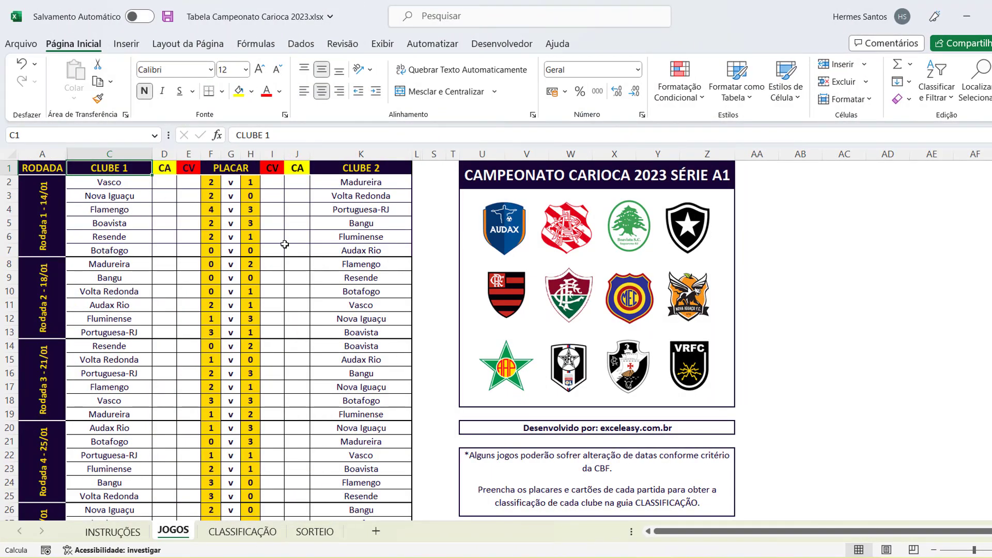
Show the CLASSIFICAÇÃO standings, with Bangu leading on 23 points, after a brief look at JOGOS.
{"action": "left_click", "coordinate": [253, 534]}
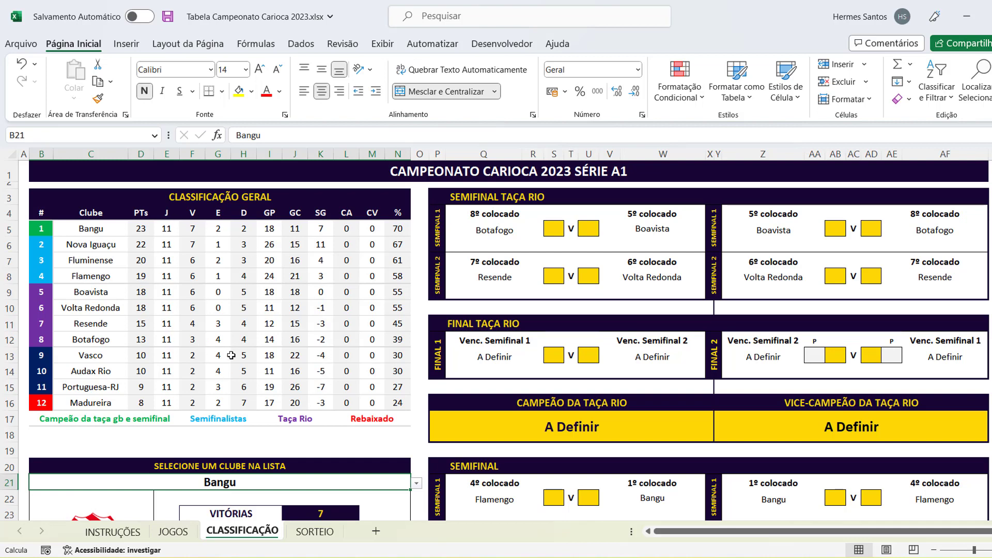
{"action": "left_click", "coordinate": [175, 532]}
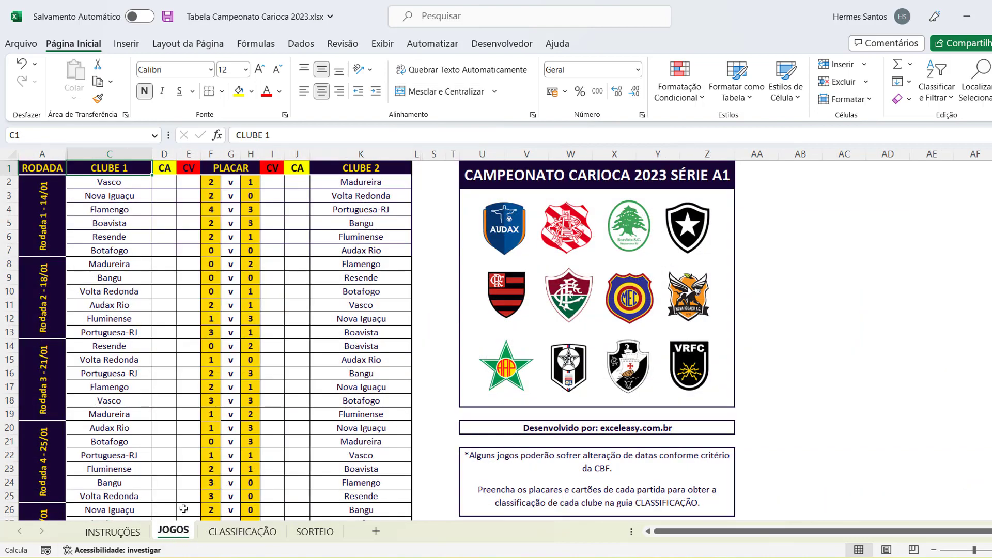
{"action": "left_click", "coordinate": [242, 532]}
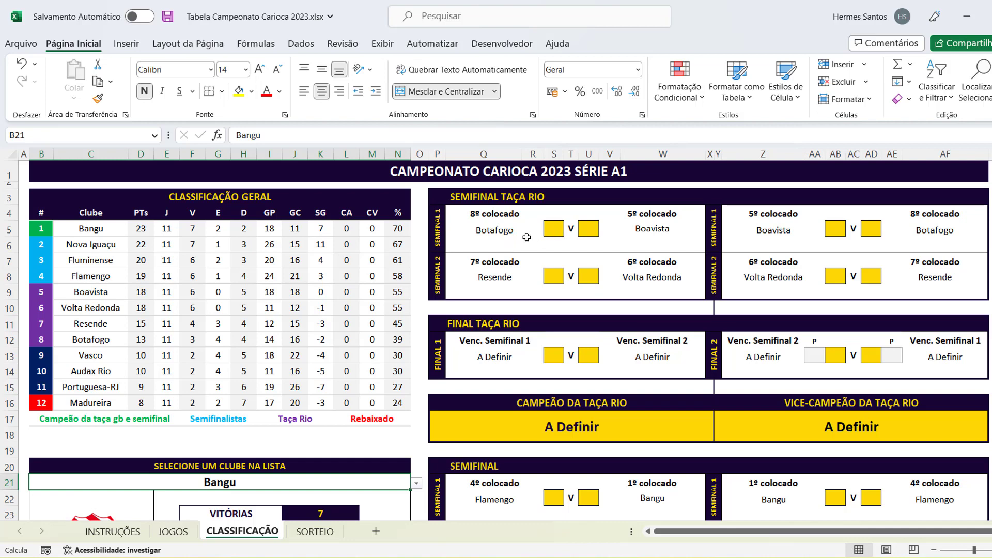
{"action": "left_click", "coordinate": [554, 232]}
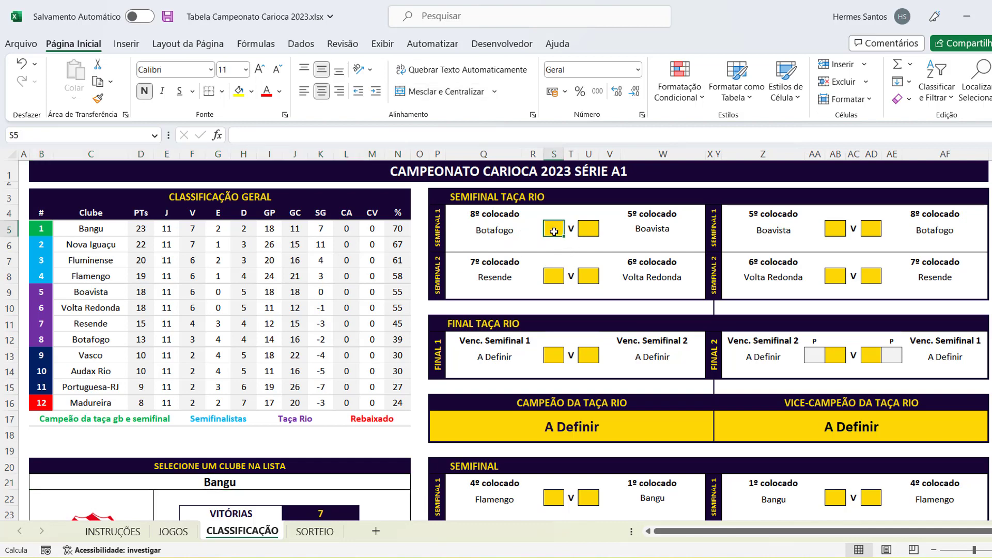
{"action": "type", "text": "2"}
{"action": "key", "text": "Tab"}
{"action": "type", "text": "1"}
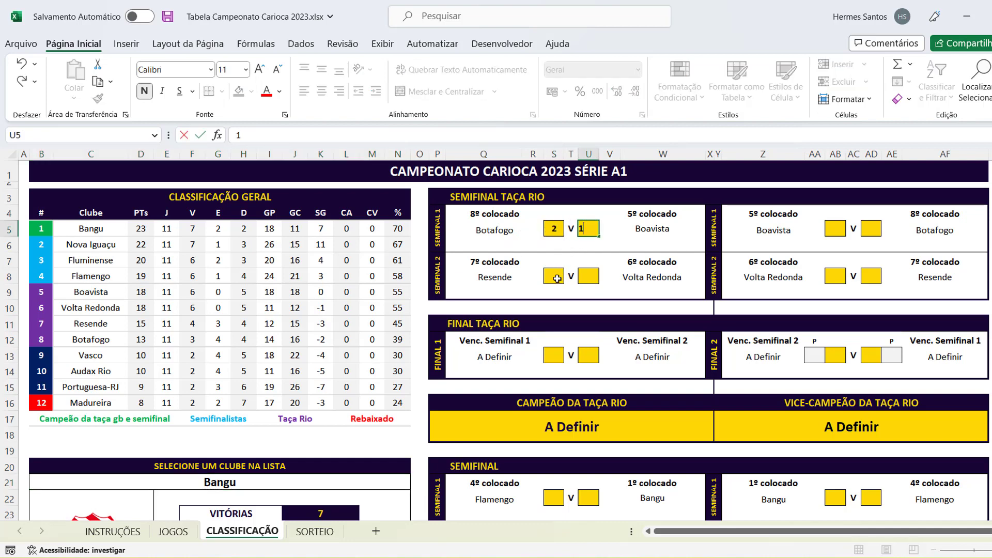
{"action": "left_click", "coordinate": [558, 279]}
{"action": "type", "text": "3"}
{"action": "key", "text": "Tab"}
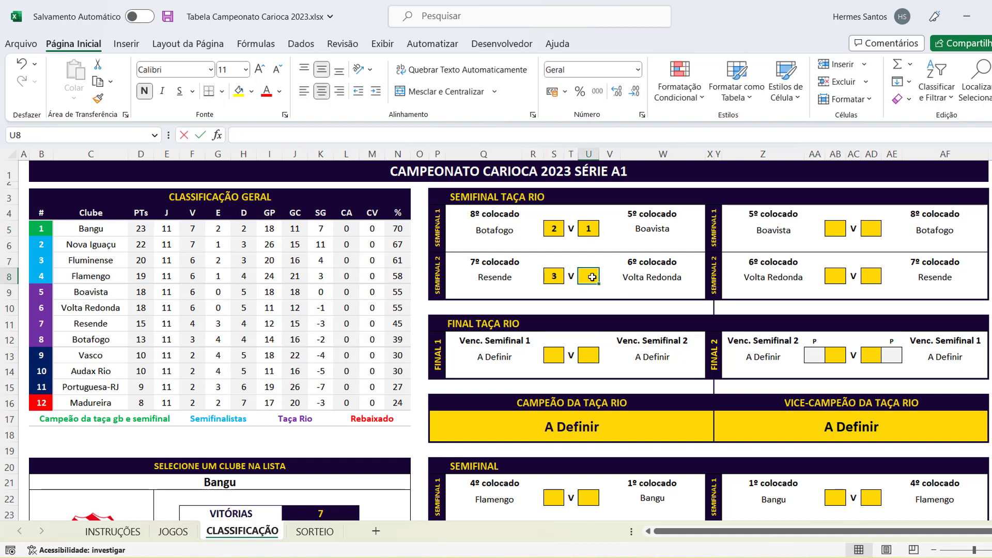
{"action": "type", "text": "2"}
{"action": "left_click", "coordinate": [830, 228]}
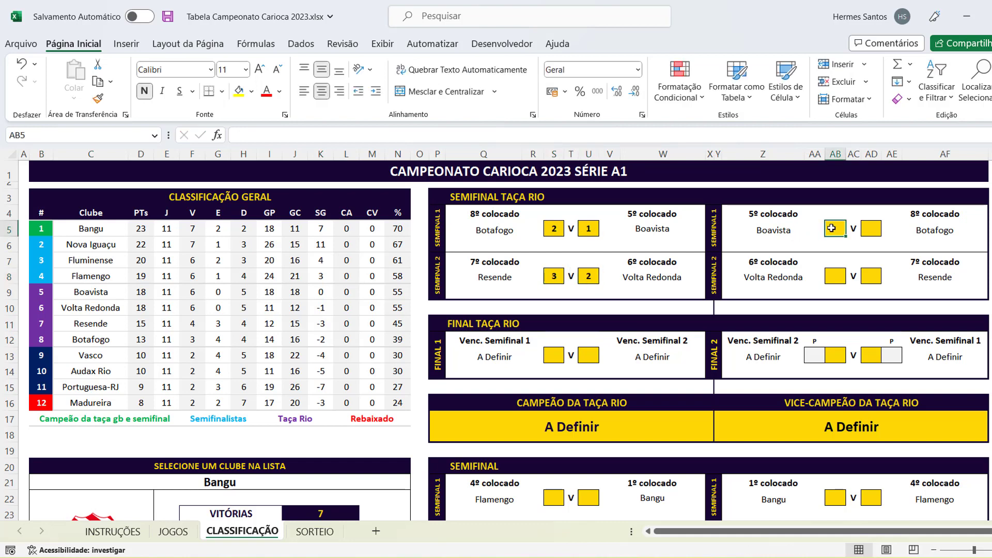
{"action": "scroll", "coordinate": [631, 356], "scroll_direction": "down", "scroll_amount": 1}
{"action": "scroll", "coordinate": [625, 351], "scroll_direction": "down", "scroll_amount": 1}
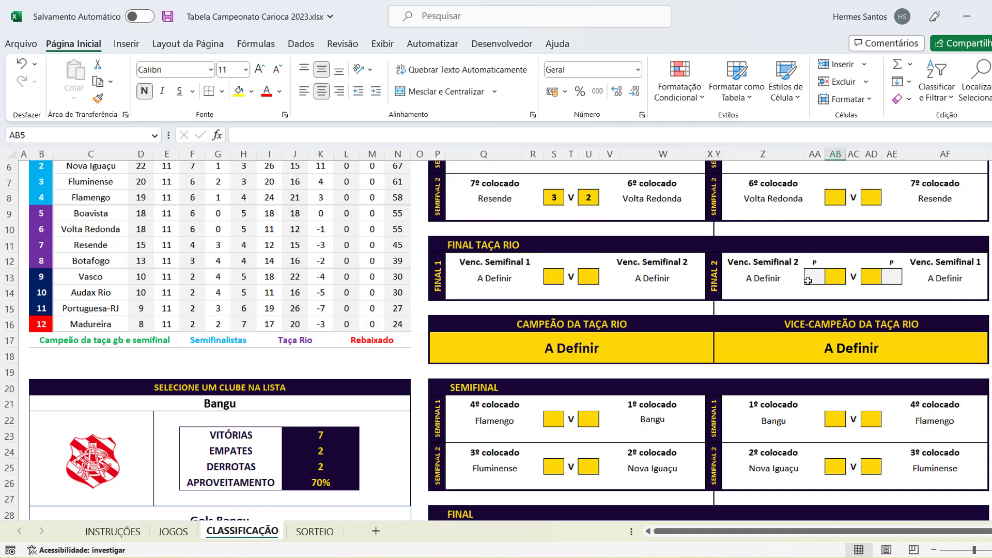
{"action": "left_click", "coordinate": [815, 278]}
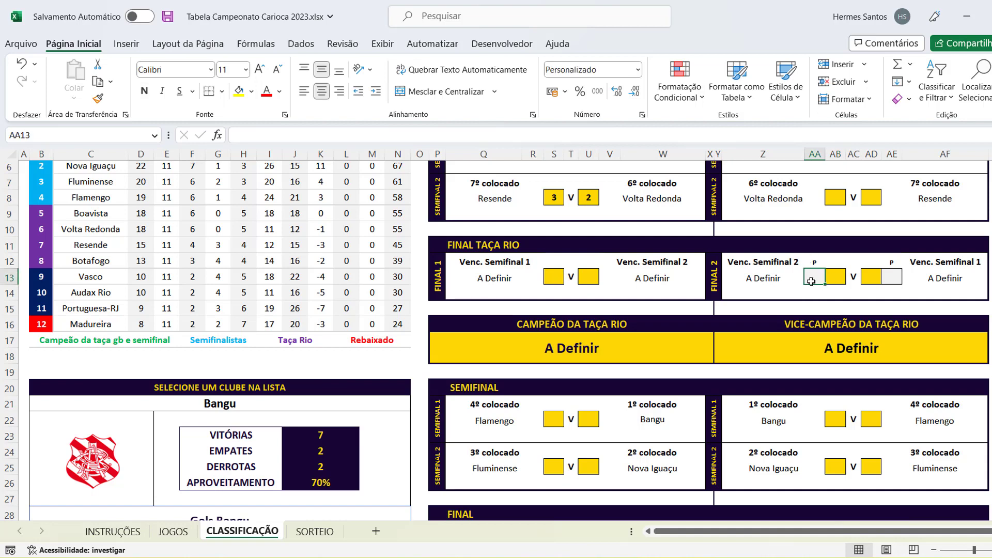
{"action": "left_click", "coordinate": [885, 278]}
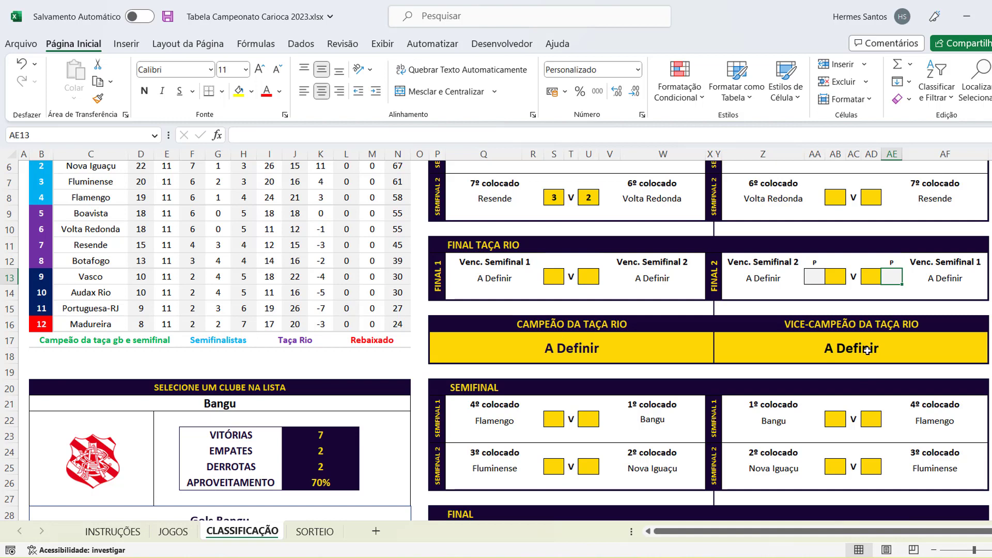
Enter 3 in S22, 2 in U22, 3 in AB22 and 4 in AD22 for semifinal 1.
{"action": "scroll", "coordinate": [868, 350], "scroll_direction": "down", "scroll_amount": 3}
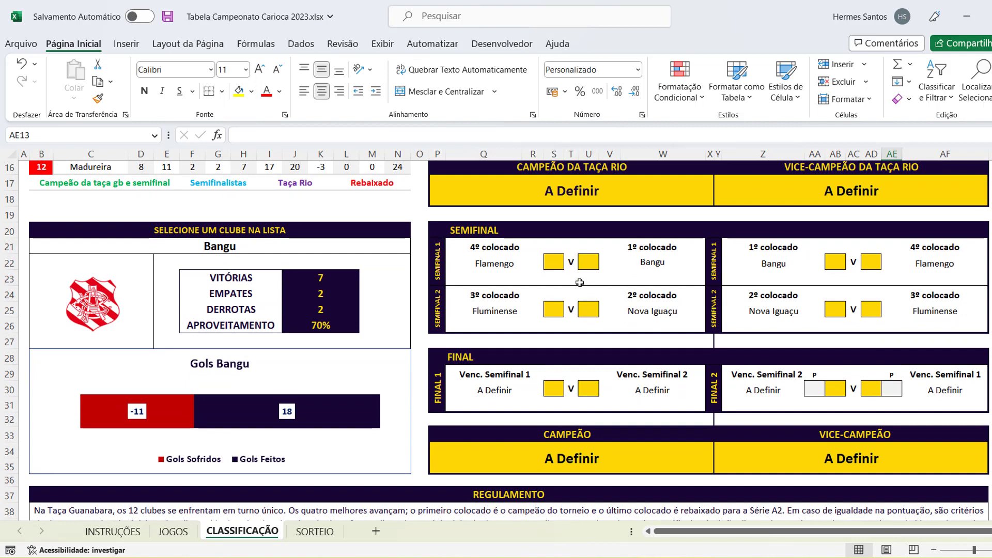
{"action": "left_click", "coordinate": [556, 265]}
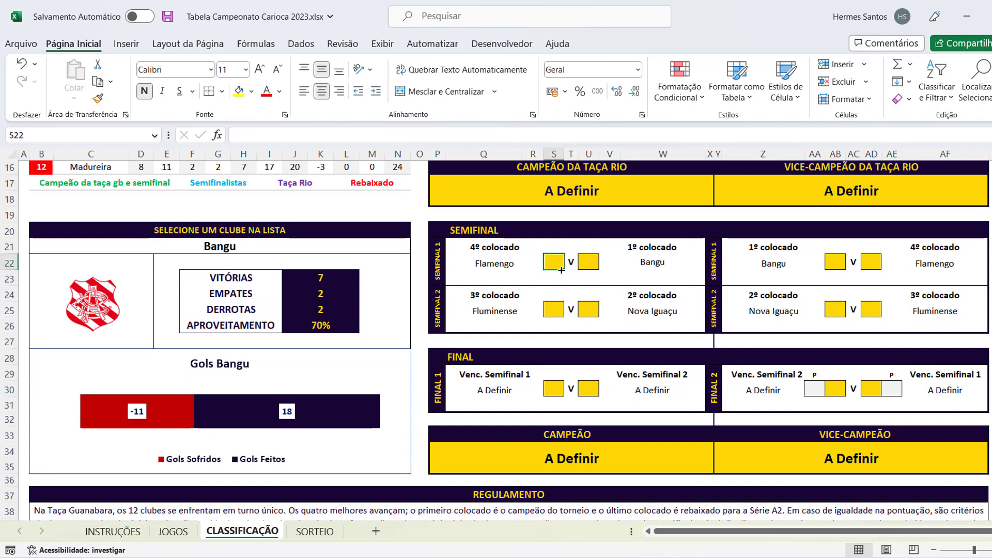
{"action": "type", "text": "3"}
{"action": "key", "text": "Tab"}
{"action": "type", "text": "2"}
{"action": "left_click", "coordinate": [838, 262]}
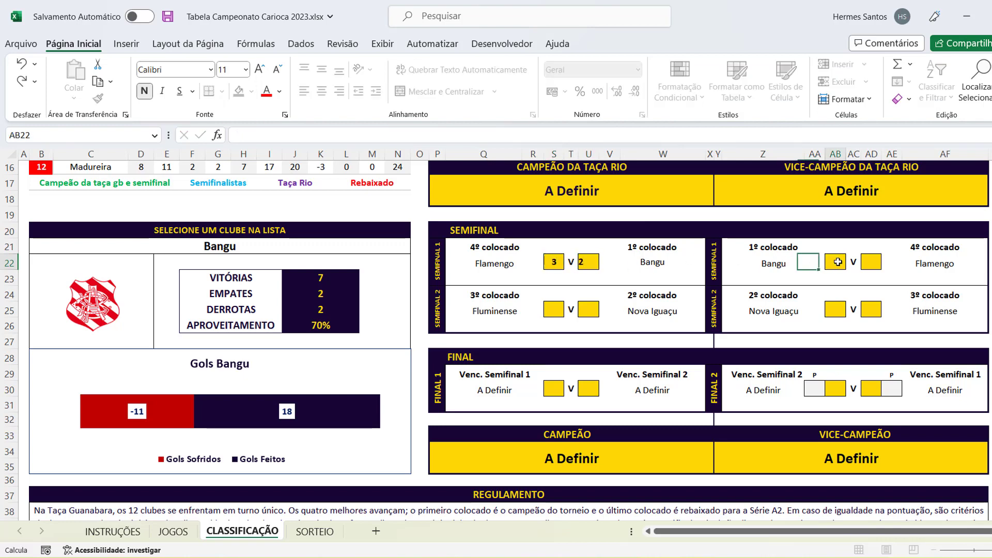
{"action": "type", "text": "3"}
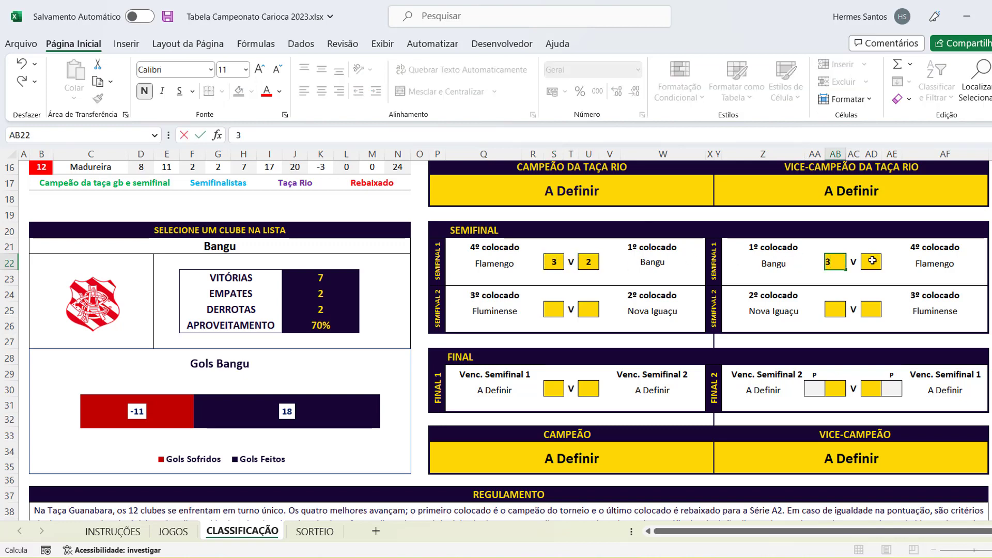
{"action": "left_click", "coordinate": [873, 261]}
{"action": "type", "text": "4"}
{"action": "left_click", "coordinate": [835, 309]}
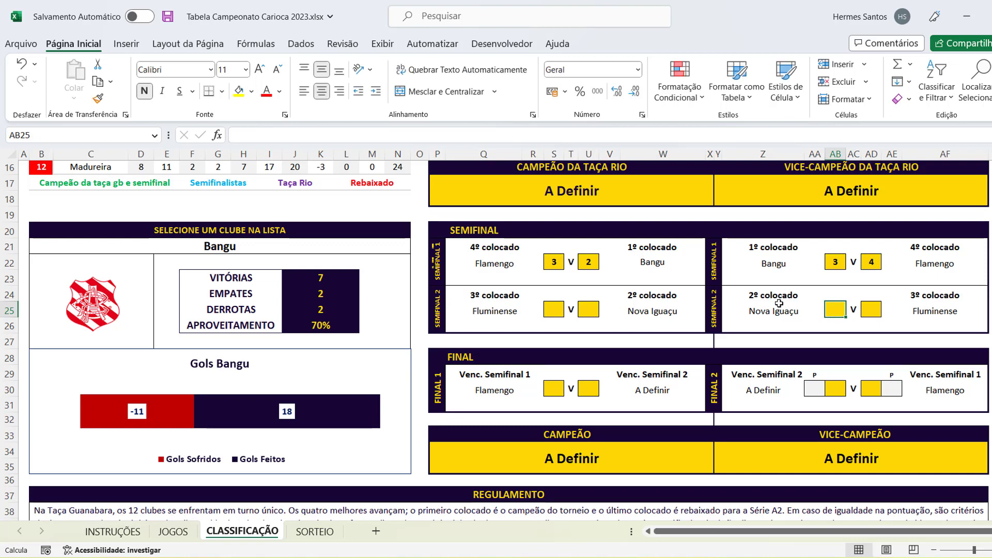
{"action": "scroll", "coordinate": [592, 324], "scroll_direction": "down", "scroll_amount": 2}
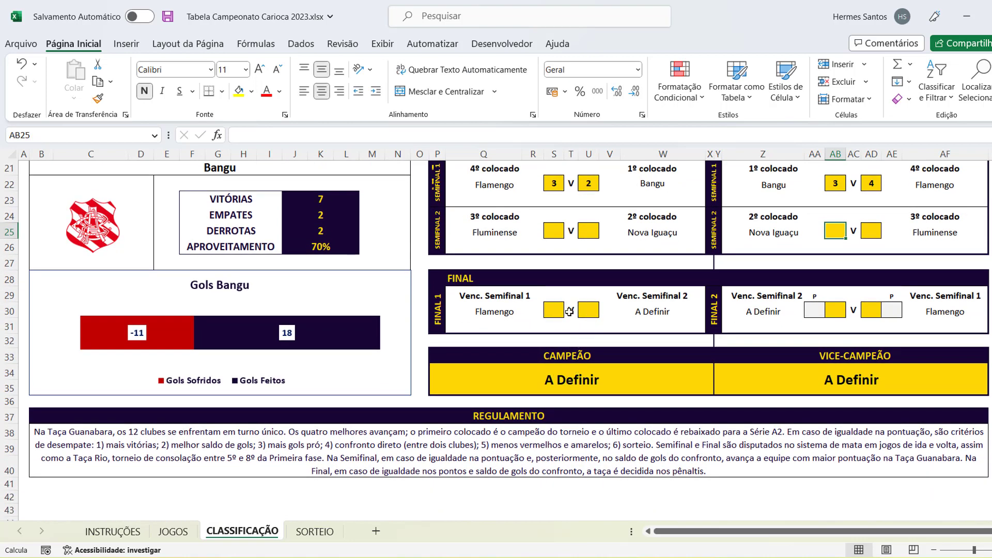
{"action": "left_click", "coordinate": [816, 314]}
{"action": "left_click", "coordinate": [893, 310]}
{"action": "left_click", "coordinate": [813, 309]}
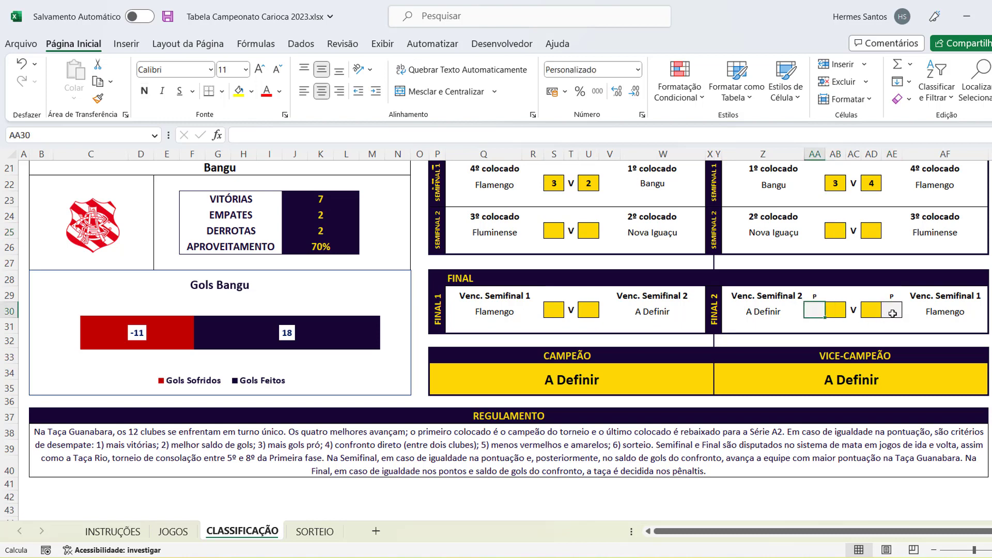
{"action": "left_click", "coordinate": [893, 314]}
{"action": "left_click", "coordinate": [823, 315]}
{"action": "scroll", "coordinate": [485, 345], "scroll_direction": "up", "scroll_amount": 1}
{"action": "scroll", "coordinate": [485, 345], "scroll_direction": "up", "scroll_amount": 1}
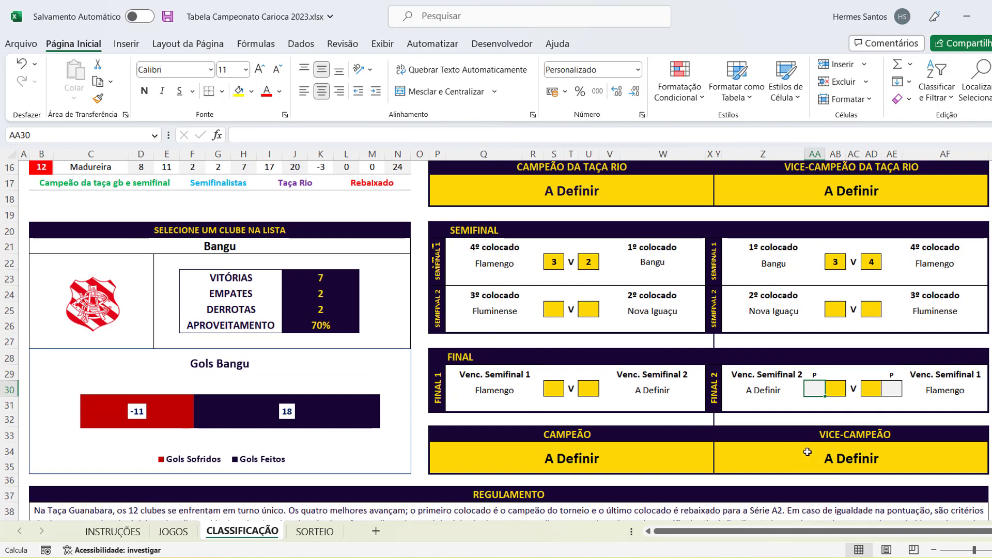
{"action": "scroll", "coordinate": [807, 452], "scroll_direction": "down", "scroll_amount": 1}
{"action": "scroll", "coordinate": [807, 452], "scroll_direction": "up", "scroll_amount": 2}
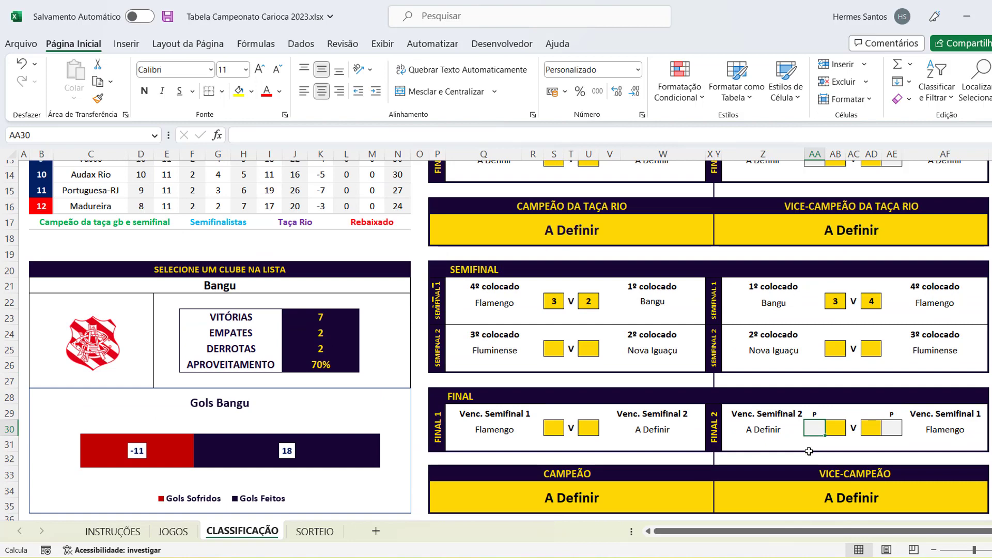
Choose Flamengo, then Portuguesa-RJ, in the B21 club selector to show its 2 victories.
{"action": "left_click", "coordinate": [309, 286]}
{"action": "left_click", "coordinate": [417, 289]}
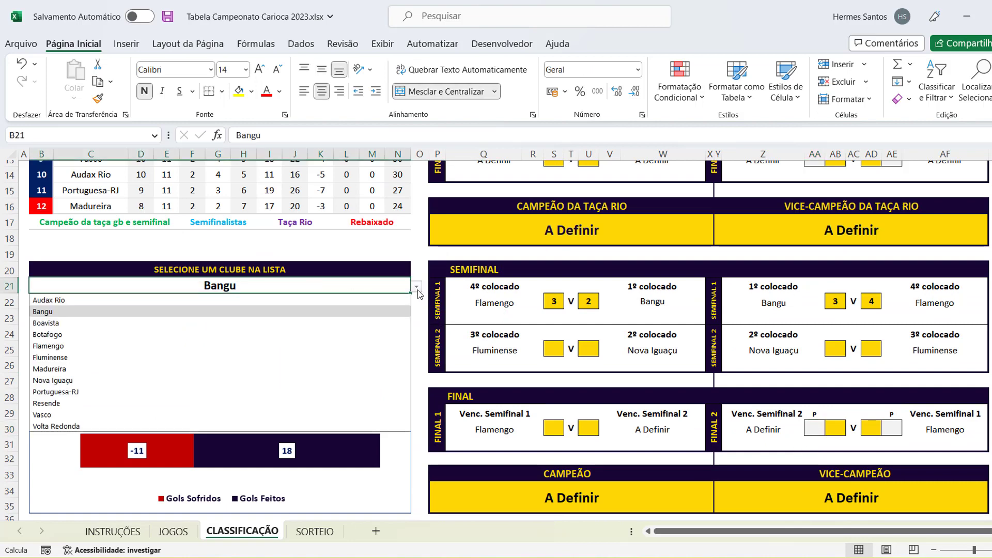
{"action": "left_click", "coordinate": [351, 346]}
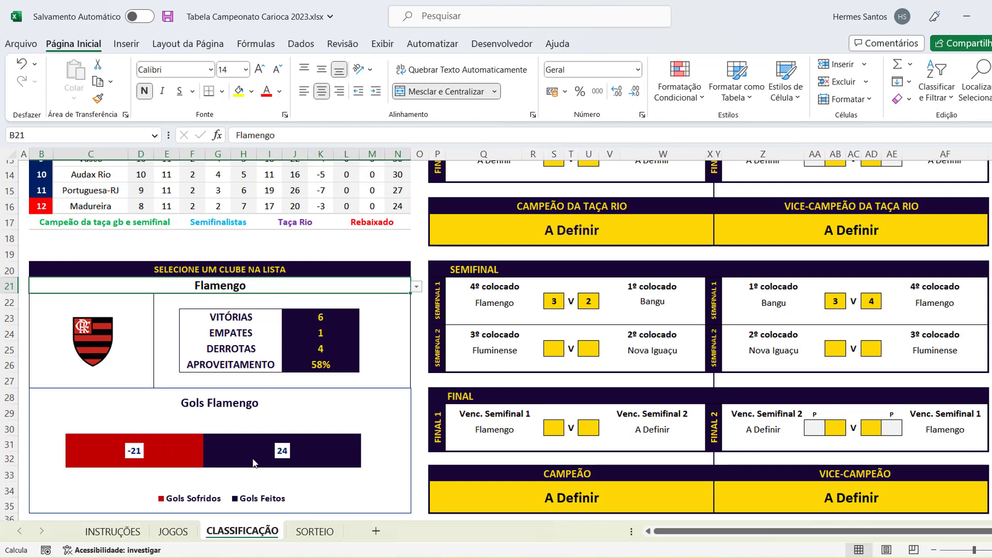
{"action": "left_click", "coordinate": [417, 286]}
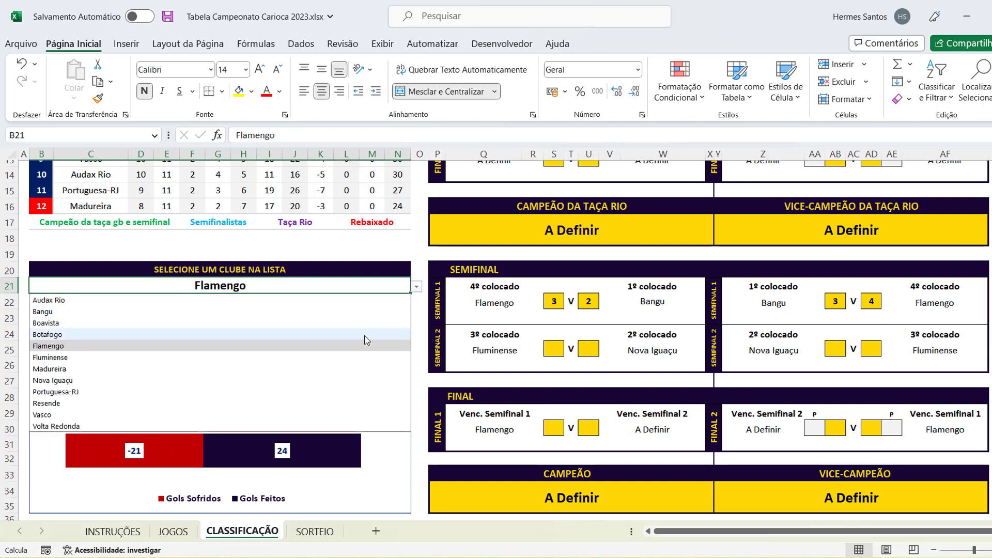
{"action": "left_click", "coordinate": [343, 385]}
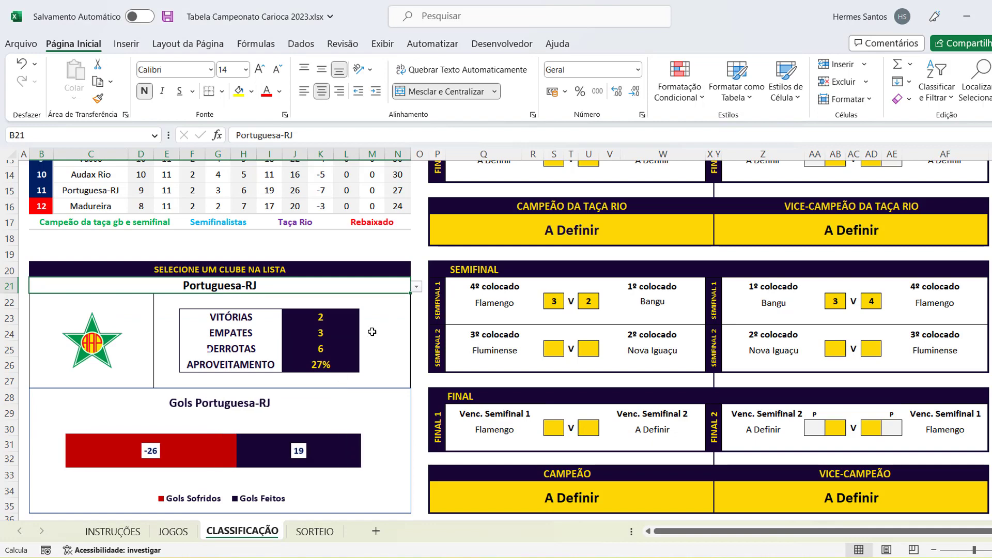
{"action": "scroll", "coordinate": [372, 331], "scroll_direction": "up", "scroll_amount": 1}
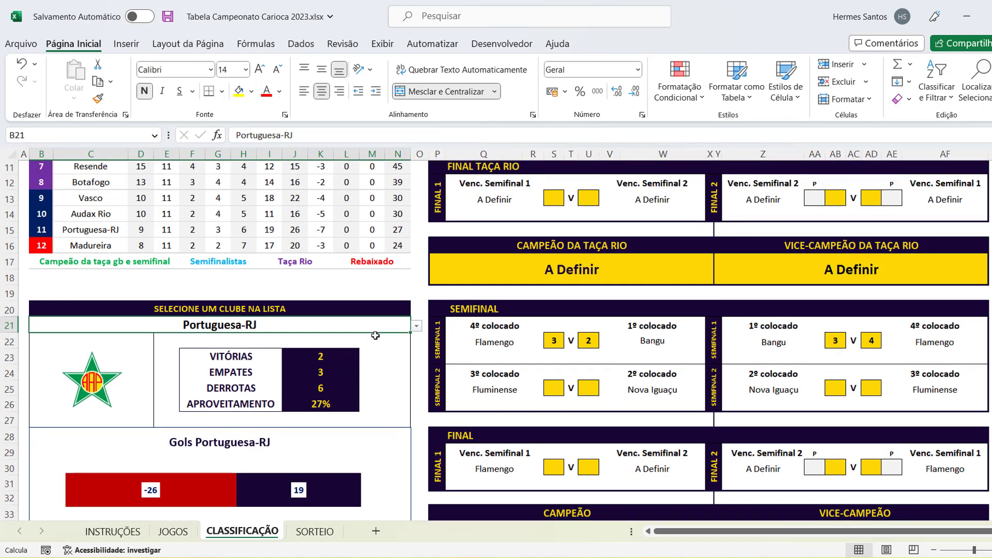
{"action": "scroll", "coordinate": [372, 332], "scroll_direction": "up", "scroll_amount": 4}
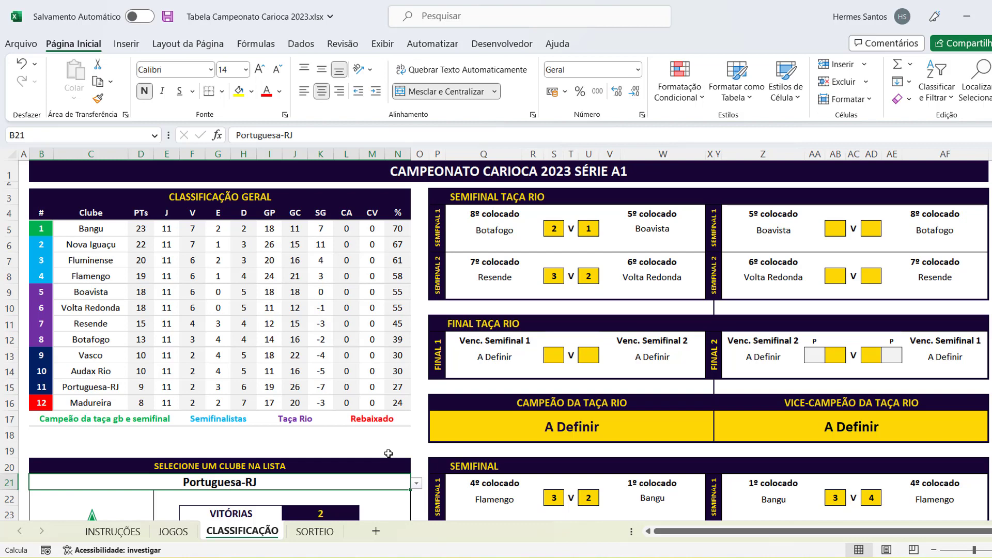
Review the SORTEIO draw positions in B2:B13, then return via CLASSIFICAÇÃO to JOGOS.
{"action": "left_click", "coordinate": [312, 532]}
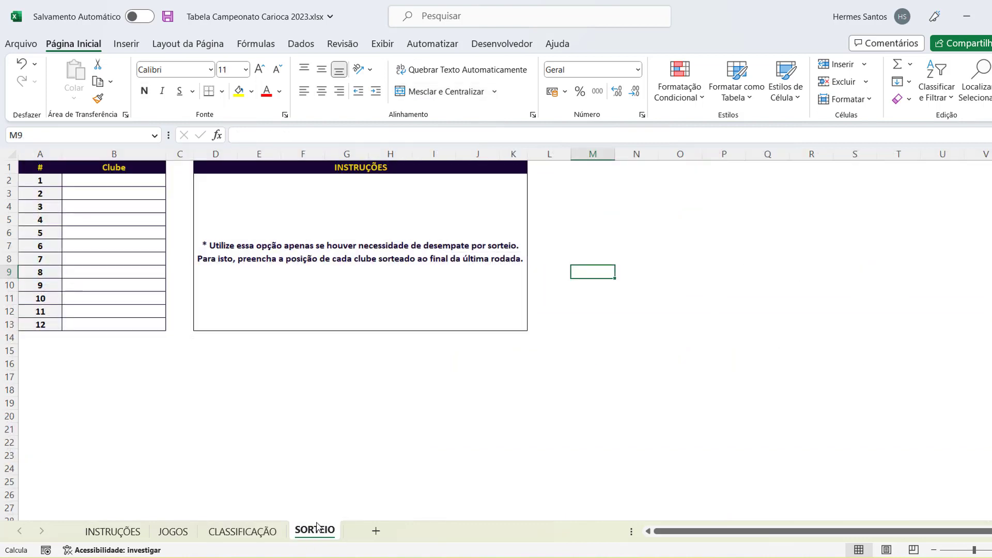
{"action": "left_click_drag", "start_coordinate": [128, 181], "coordinate": [119, 324]}
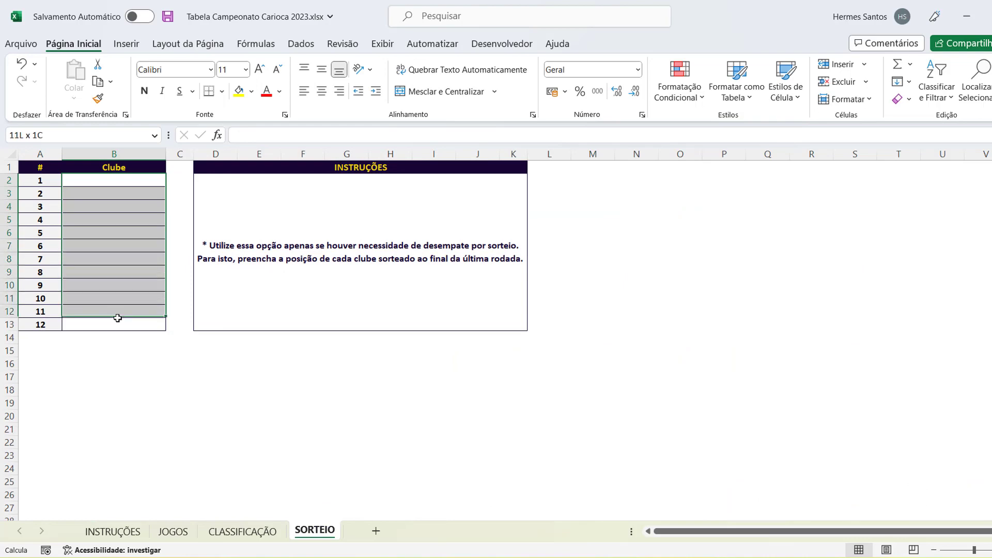
{"action": "left_click", "coordinate": [155, 390]}
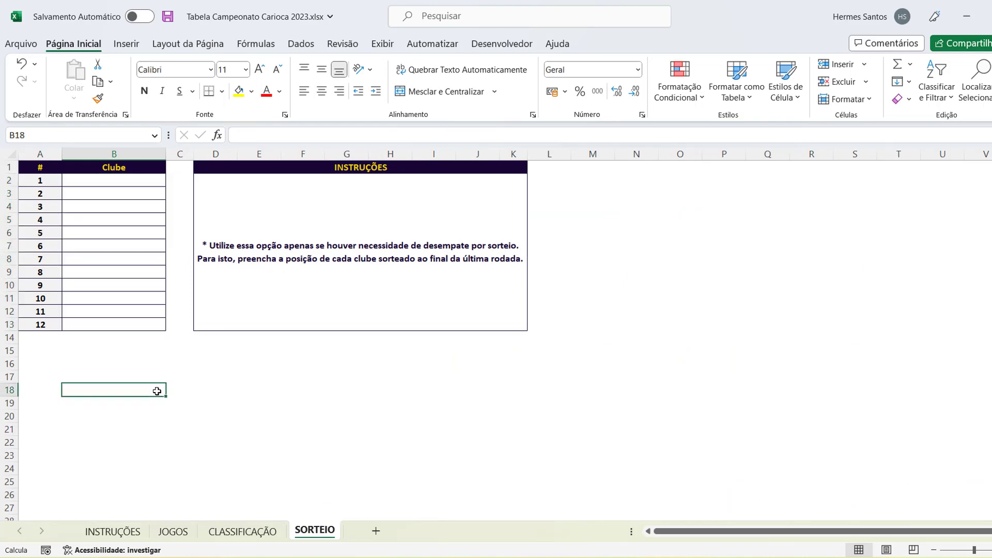
{"action": "left_click", "coordinate": [239, 529]}
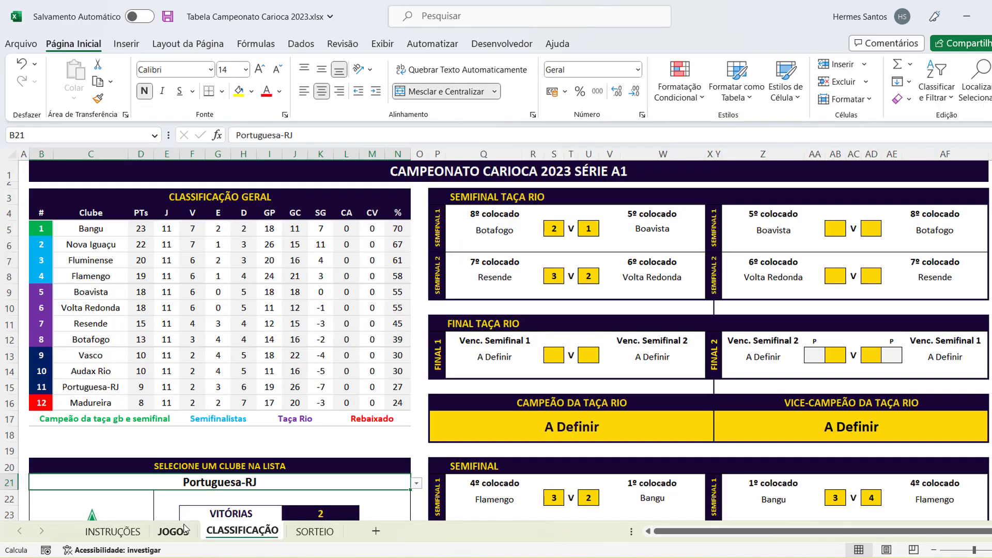
{"action": "left_click", "coordinate": [175, 532]}
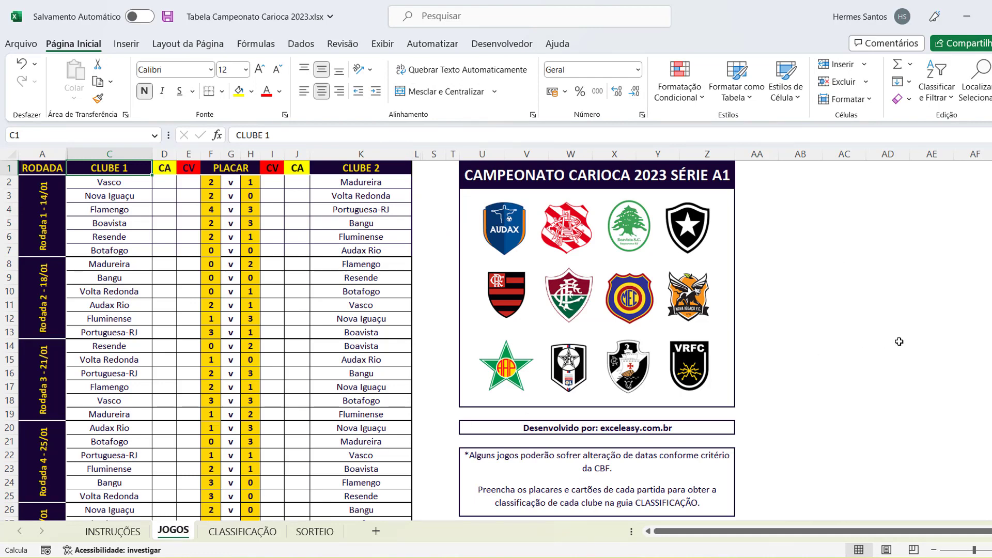